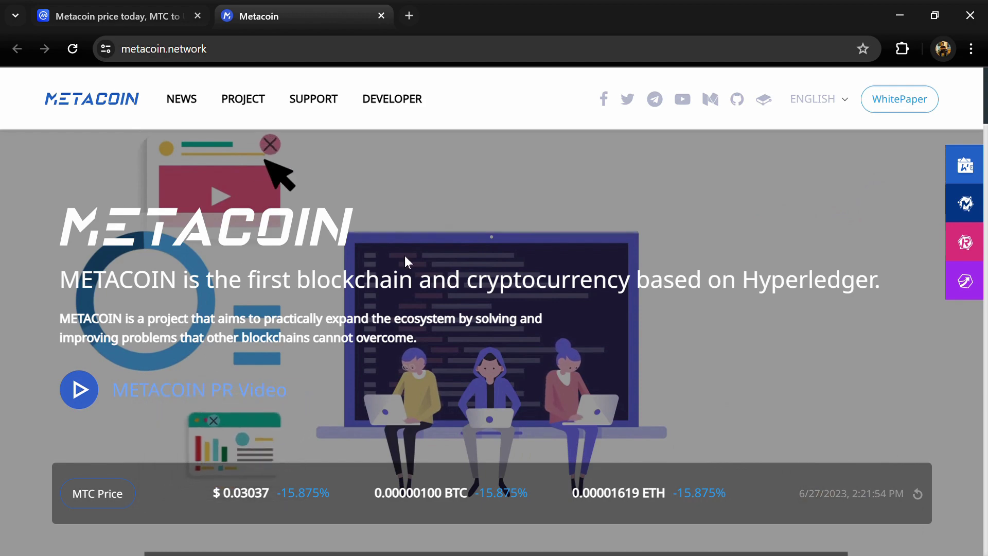
{"action": "scroll", "coordinate": [405, 256], "scroll_direction": "down", "scroll_amount": 6}
{"action": "scroll", "coordinate": [430, 287], "scroll_direction": "down", "scroll_amount": 4}
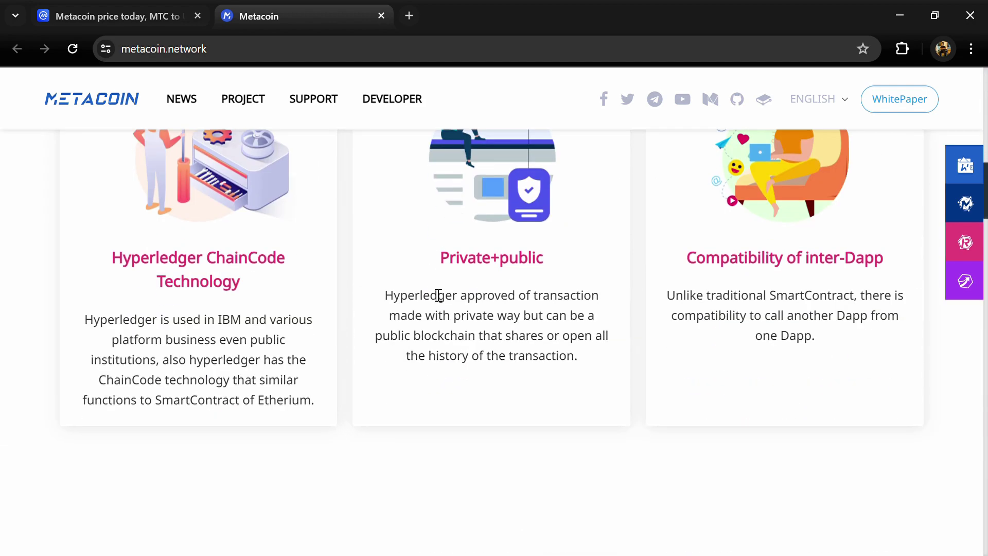
{"action": "scroll", "coordinate": [440, 320], "scroll_direction": "down", "scroll_amount": 3}
{"action": "scroll", "coordinate": [439, 321], "scroll_direction": "down", "scroll_amount": 3}
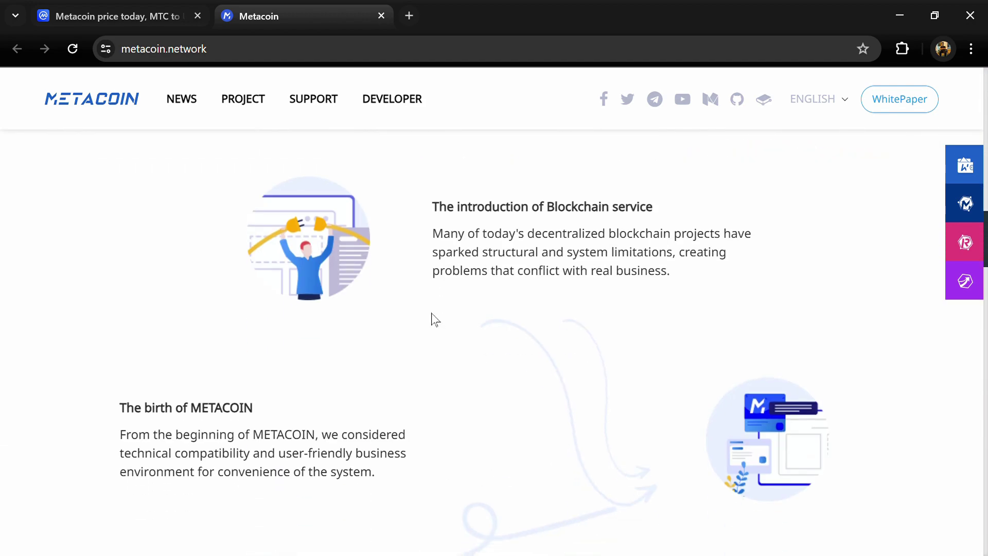
{"action": "scroll", "coordinate": [432, 320], "scroll_direction": "down", "scroll_amount": 2}
{"action": "scroll", "coordinate": [433, 320], "scroll_direction": "down", "scroll_amount": 2}
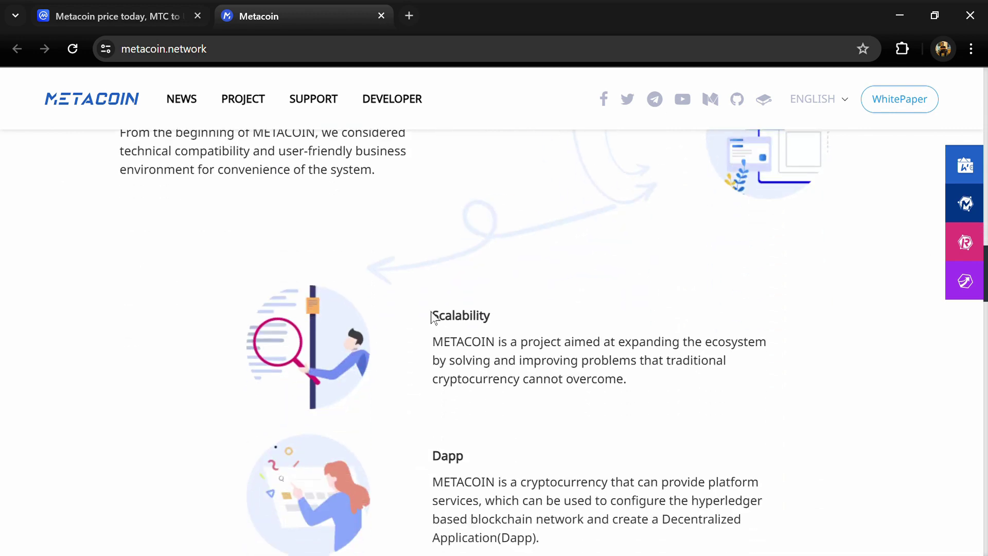
{"action": "scroll", "coordinate": [431, 320], "scroll_direction": "down", "scroll_amount": 2}
{"action": "scroll", "coordinate": [431, 319], "scroll_direction": "down", "scroll_amount": 1}
{"action": "scroll", "coordinate": [431, 324], "scroll_direction": "down", "scroll_amount": 3}
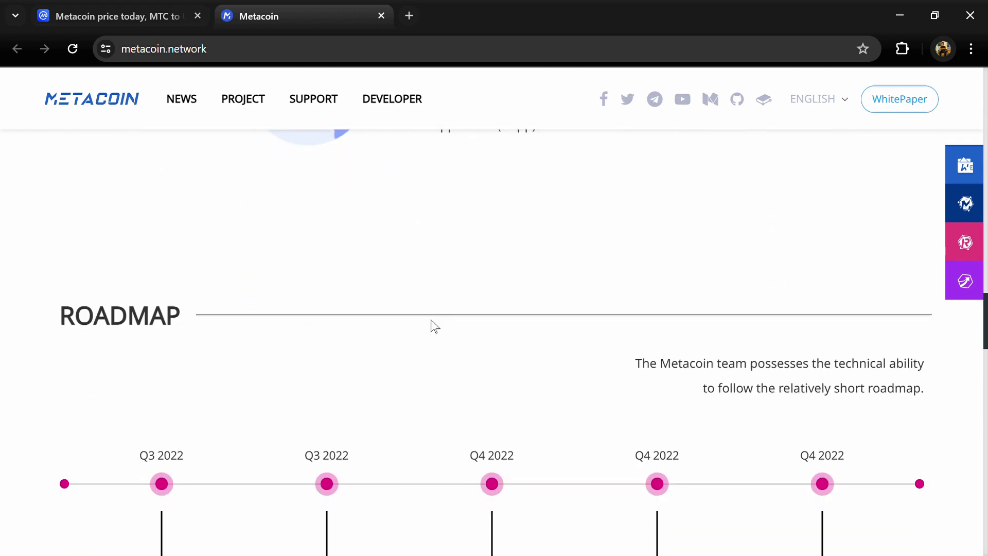
{"action": "scroll", "coordinate": [432, 329], "scroll_direction": "down", "scroll_amount": 1}
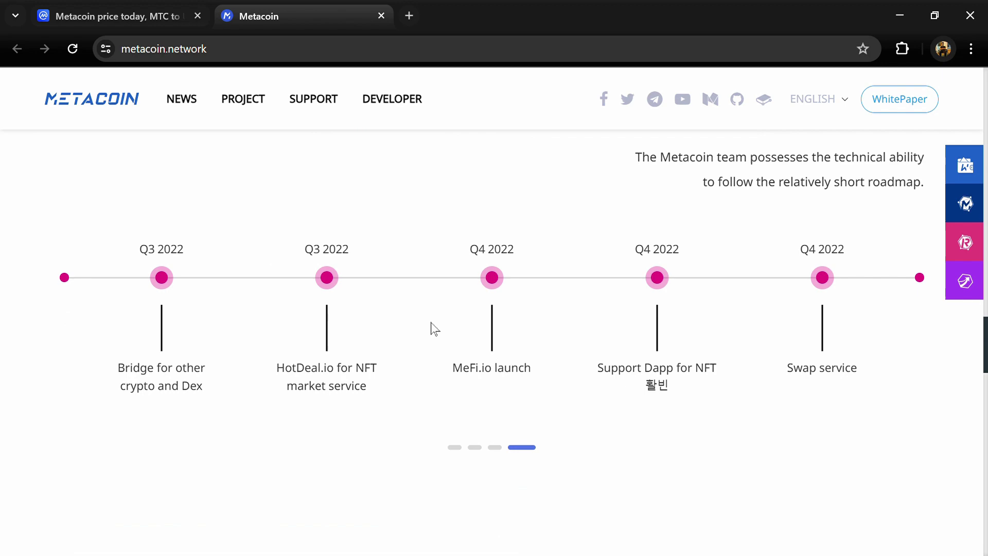
{"action": "scroll", "coordinate": [433, 329], "scroll_direction": "down", "scroll_amount": 1}
{"action": "scroll", "coordinate": [433, 329], "scroll_direction": "down", "scroll_amount": 2}
{"action": "scroll", "coordinate": [433, 329], "scroll_direction": "down", "scroll_amount": 2}
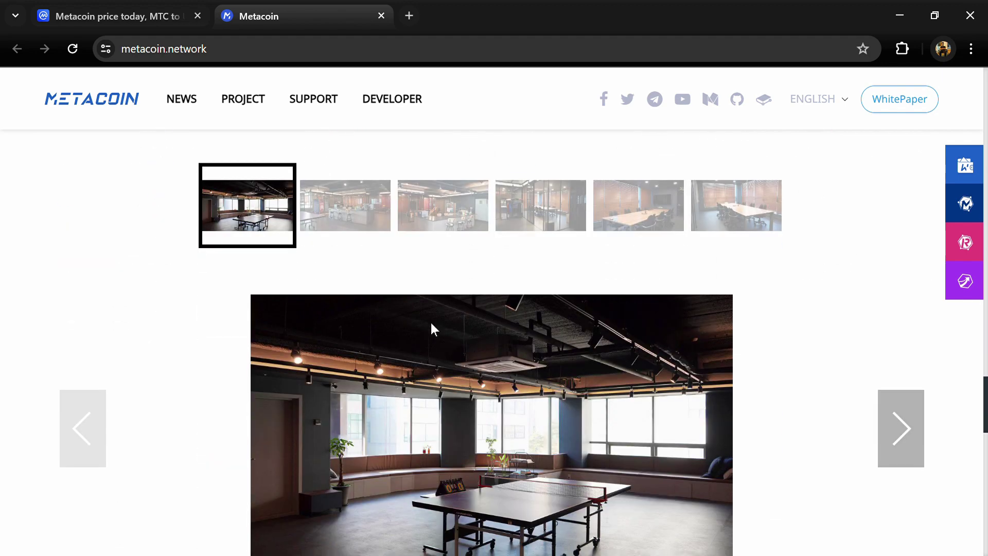
{"action": "scroll", "coordinate": [432, 329], "scroll_direction": "down", "scroll_amount": 3}
{"action": "scroll", "coordinate": [433, 329], "scroll_direction": "down", "scroll_amount": 2}
{"action": "scroll", "coordinate": [430, 323], "scroll_direction": "down", "scroll_amount": 1}
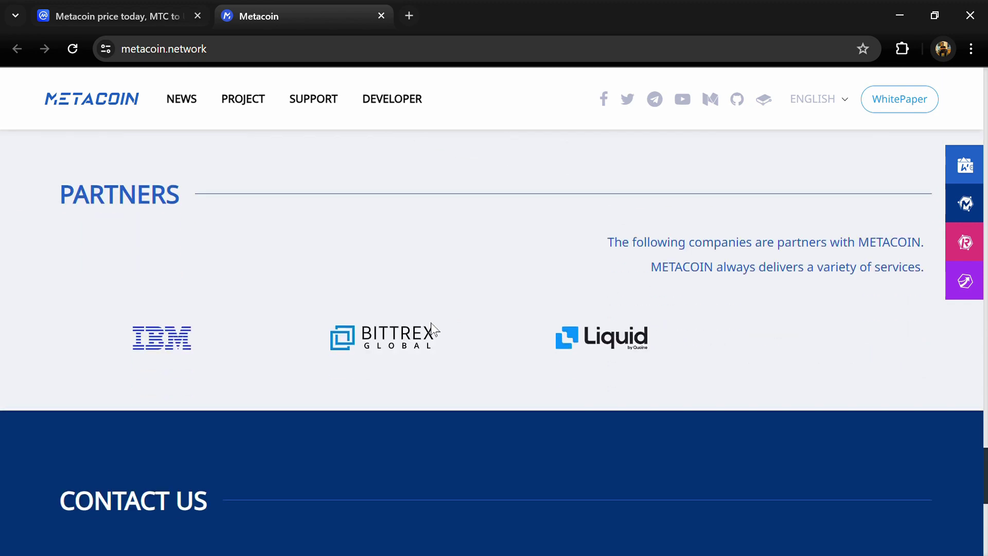
{"action": "scroll", "coordinate": [430, 323], "scroll_direction": "down", "scroll_amount": 2}
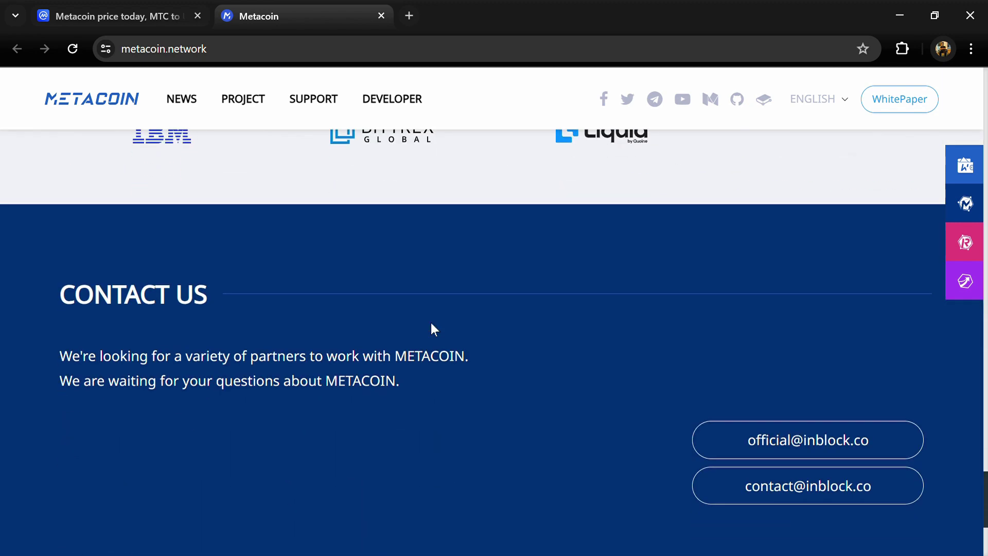
{"action": "scroll", "coordinate": [430, 330], "scroll_direction": "down", "scroll_amount": 1}
{"action": "scroll", "coordinate": [432, 330], "scroll_direction": "down", "scroll_amount": 2}
{"action": "scroll", "coordinate": [431, 329], "scroll_direction": "up", "scroll_amount": 1}
{"action": "scroll", "coordinate": [433, 324], "scroll_direction": "up", "scroll_amount": 3}
{"action": "scroll", "coordinate": [434, 323], "scroll_direction": "up", "scroll_amount": 3}
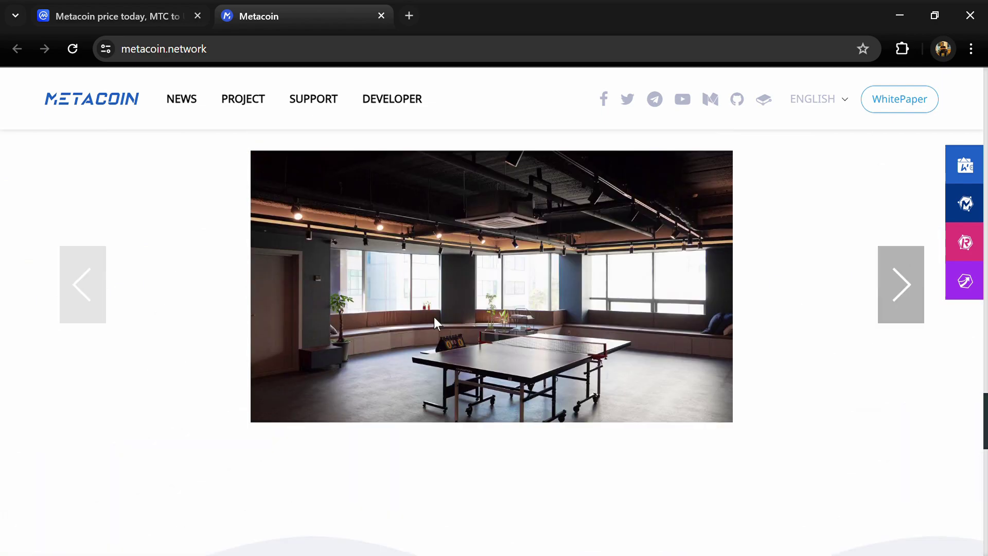
{"action": "scroll", "coordinate": [434, 323], "scroll_direction": "up", "scroll_amount": 3}
{"action": "scroll", "coordinate": [434, 322], "scroll_direction": "up", "scroll_amount": 3}
{"action": "scroll", "coordinate": [434, 323], "scroll_direction": "up", "scroll_amount": 3}
{"action": "scroll", "coordinate": [434, 323], "scroll_direction": "up", "scroll_amount": 3}
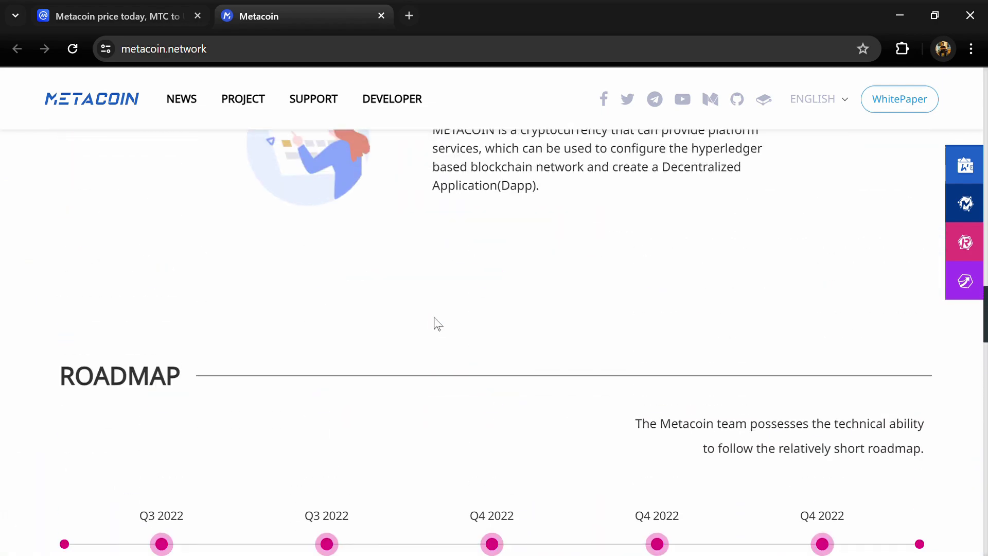
{"action": "scroll", "coordinate": [434, 323], "scroll_direction": "up", "scroll_amount": 3}
{"action": "scroll", "coordinate": [434, 323], "scroll_direction": "up", "scroll_amount": 3}
{"action": "scroll", "coordinate": [435, 322], "scroll_direction": "up", "scroll_amount": 3}
{"action": "scroll", "coordinate": [434, 323], "scroll_direction": "up", "scroll_amount": 3}
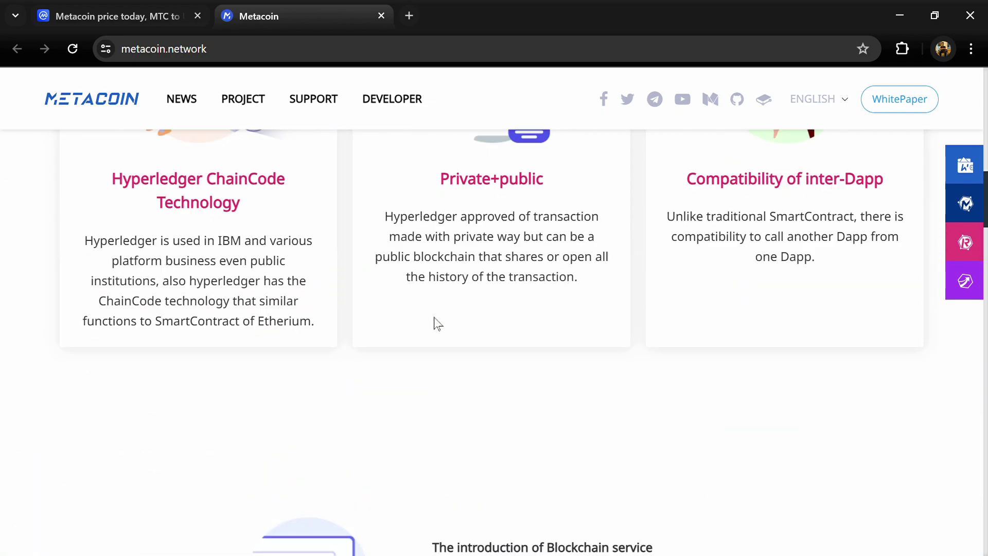
{"action": "scroll", "coordinate": [434, 323], "scroll_direction": "up", "scroll_amount": 3}
{"action": "scroll", "coordinate": [434, 323], "scroll_direction": "up", "scroll_amount": 3}
{"action": "scroll", "coordinate": [434, 317], "scroll_direction": "up", "scroll_amount": 2}
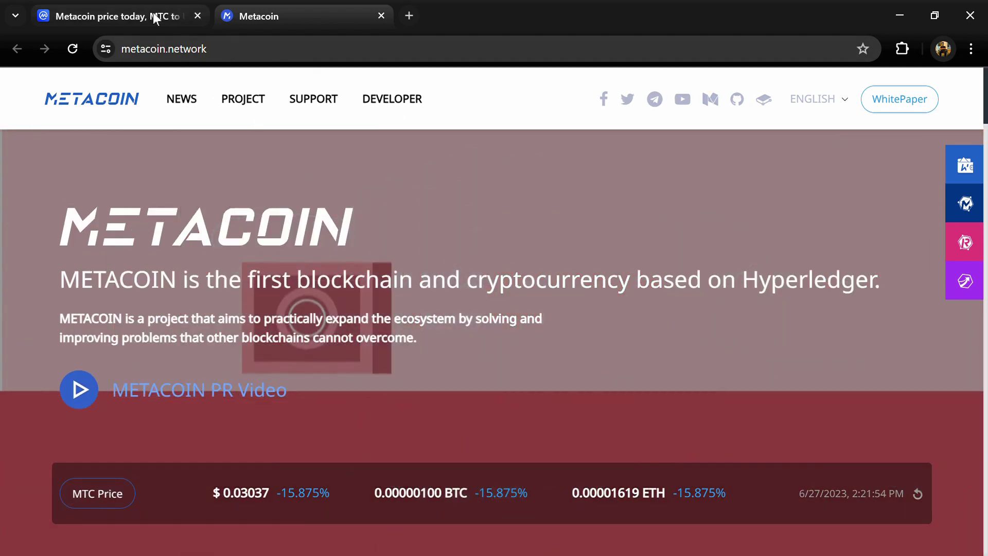
- Highlight Metacoin's 2B MTC total supply and 995.5M MTC circulating supply on CoinMarketCap
{"action": "left_click", "coordinate": [59, 23]}
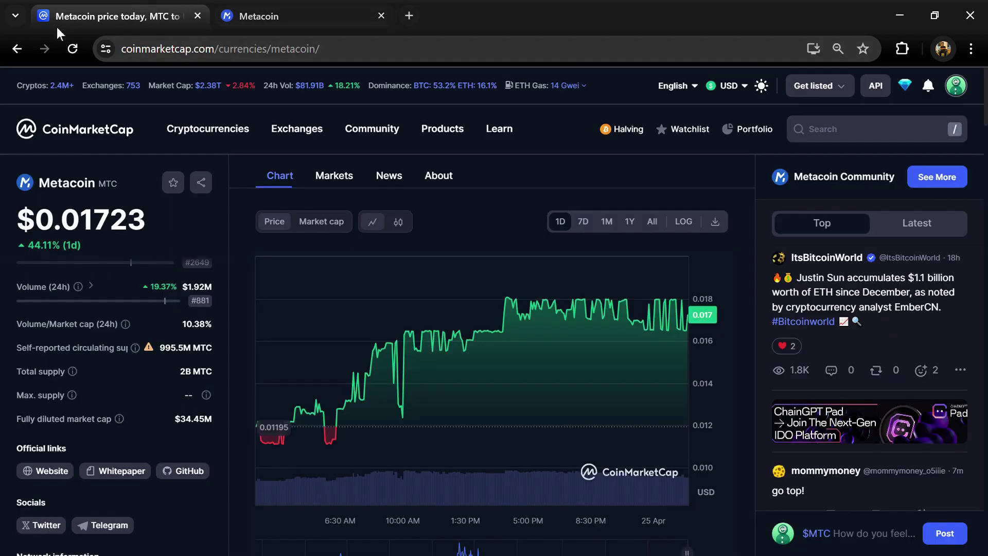
{"action": "triple_click", "coordinate": [194, 374]}
{"action": "left_click_drag", "start_coordinate": [159, 347], "coordinate": [181, 356]}
{"action": "left_click", "coordinate": [164, 356]}
- Show the Markets table with LBank and VinDAX MTC/USDT pairs, briefly expanding it to full width
{"action": "left_click", "coordinate": [346, 175]}
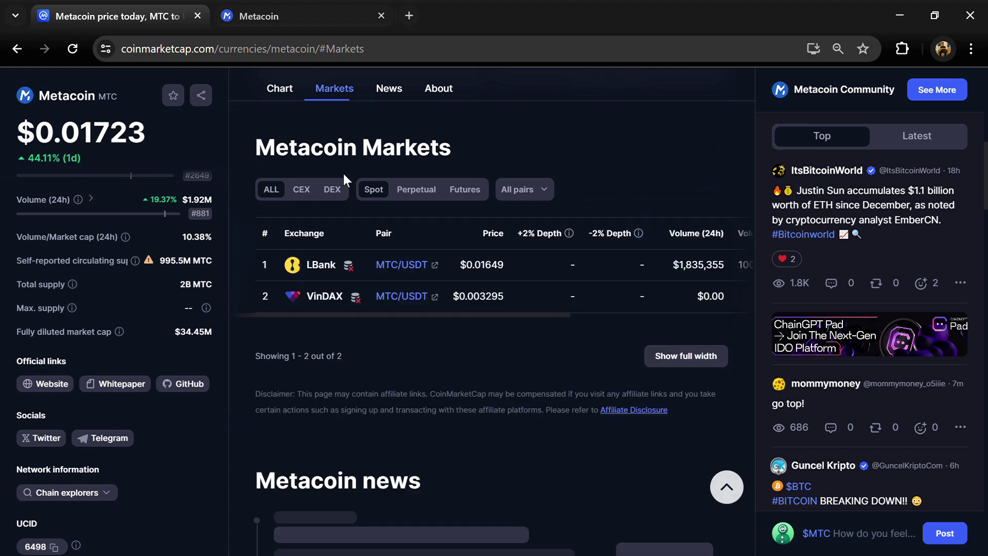
{"action": "left_click", "coordinate": [681, 361]}
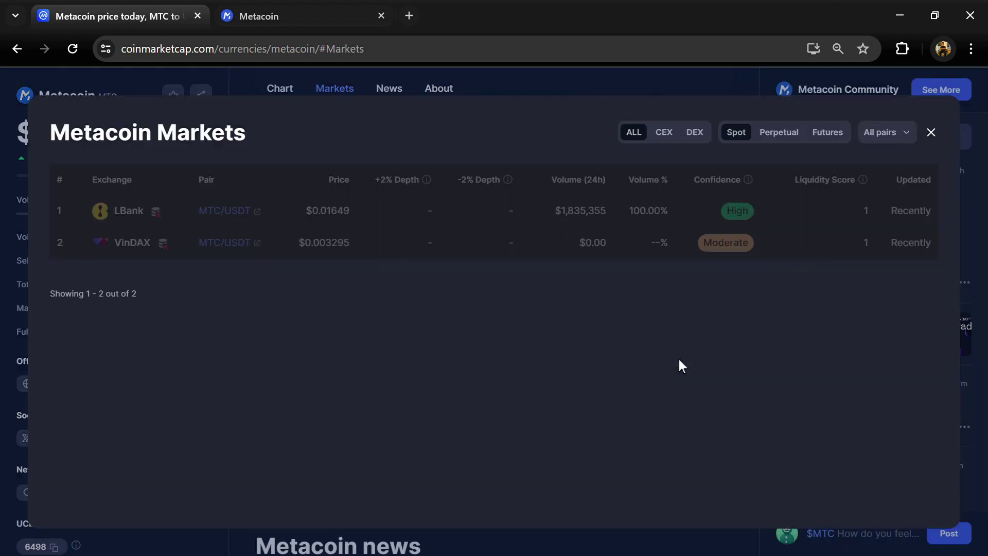
{"action": "left_click", "coordinate": [880, 134]}
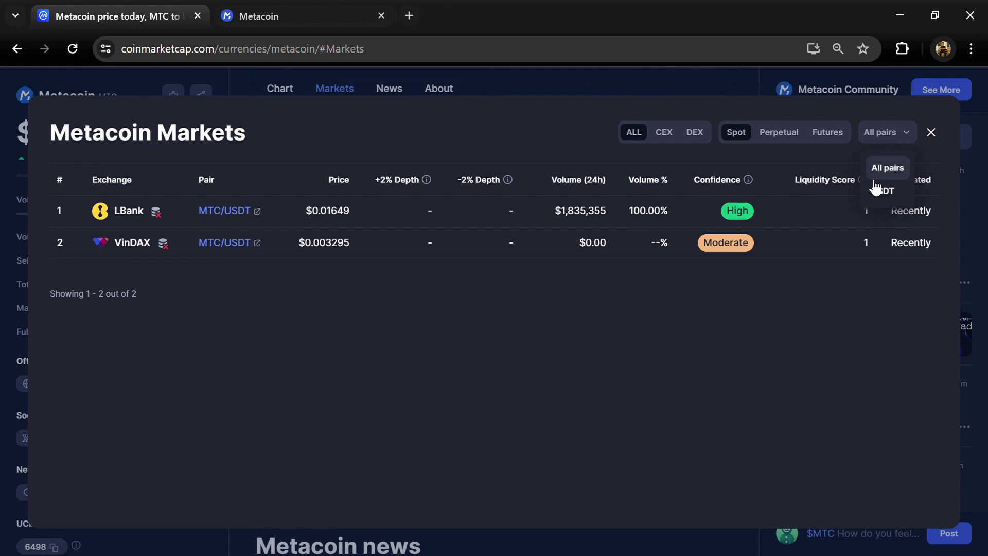
{"action": "left_click", "coordinate": [931, 132]}
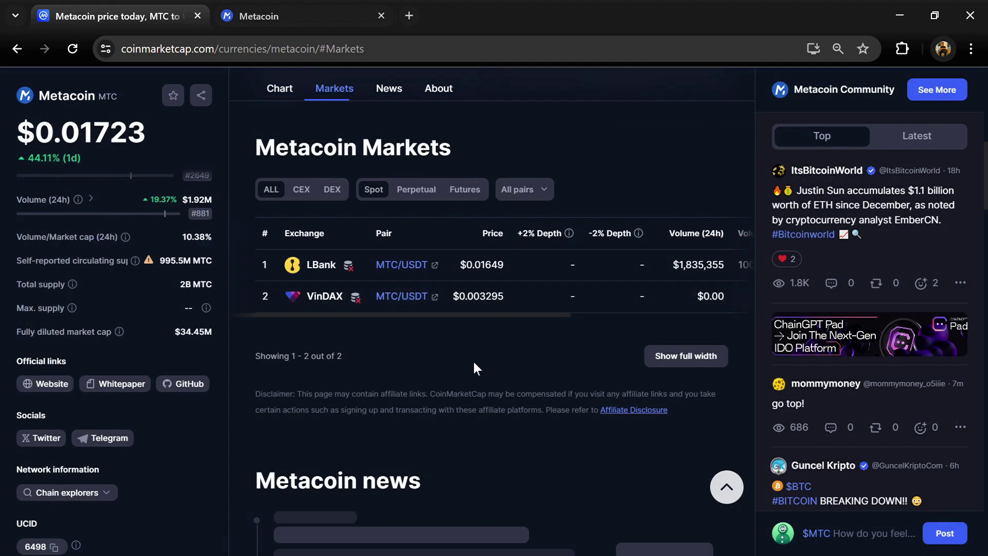